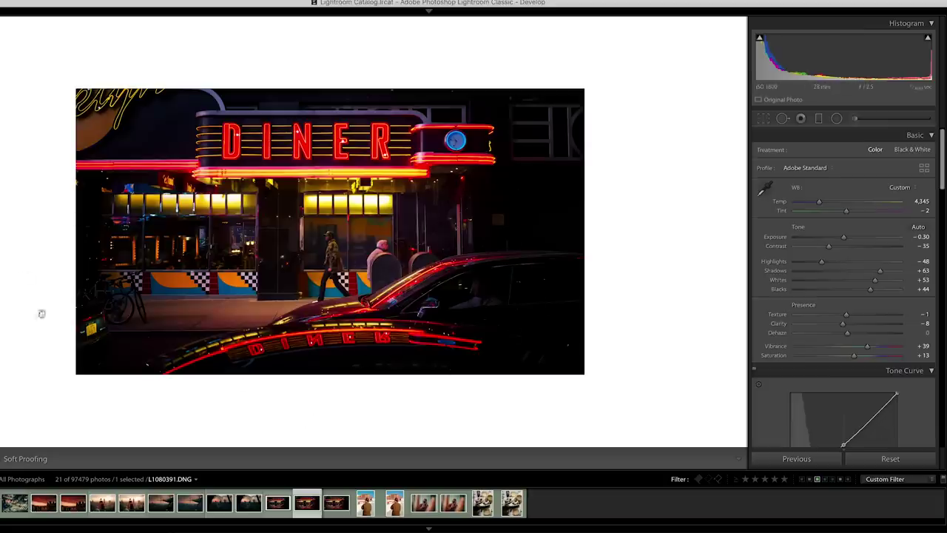
# Step: Zoom in and heal the dust speck on the dark car body with Spot Removal in Heal mode
pyautogui.click(110, 373)
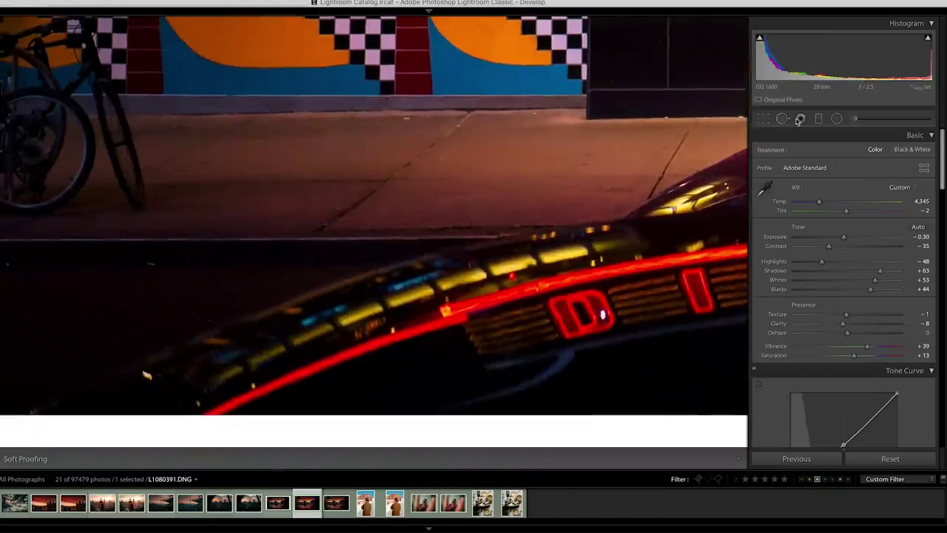
pyautogui.click(782, 118)
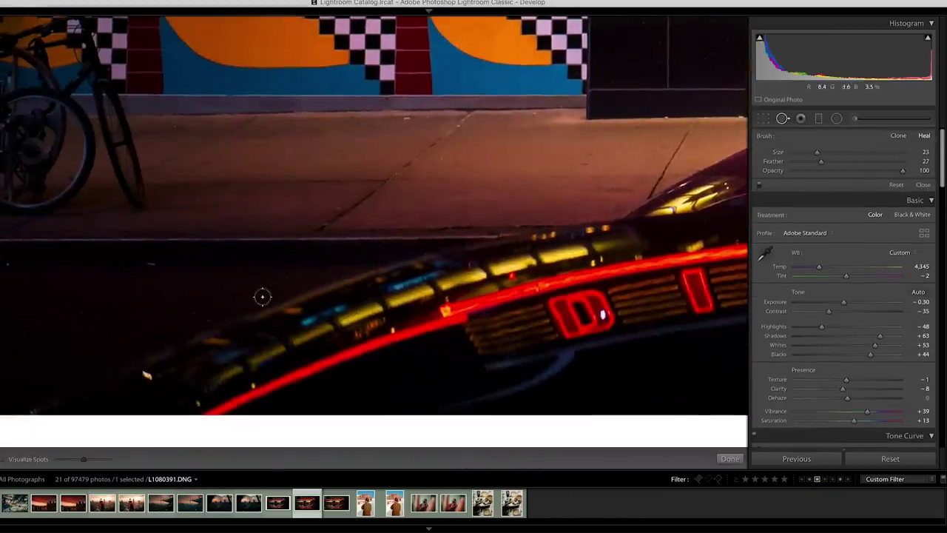
pyautogui.click(145, 375)
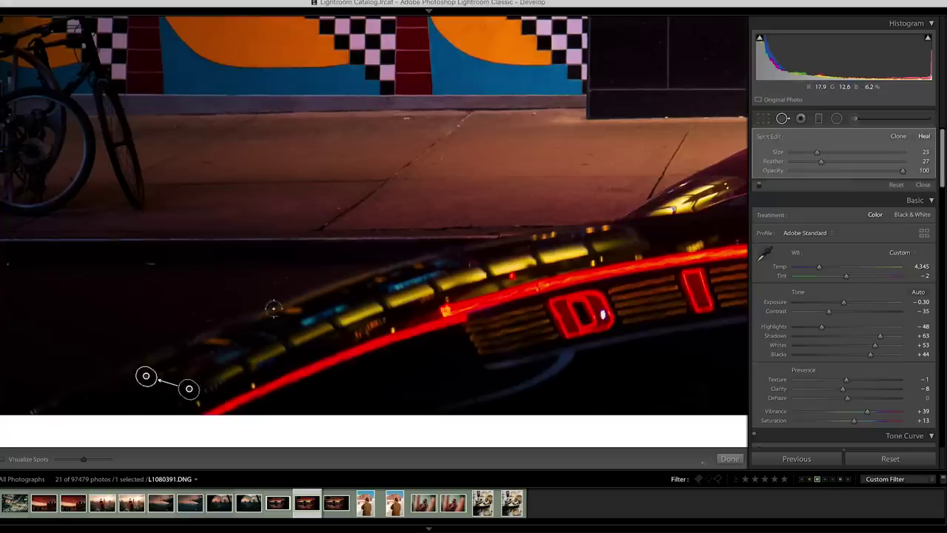
pyautogui.hotkey('ctrl', '-')
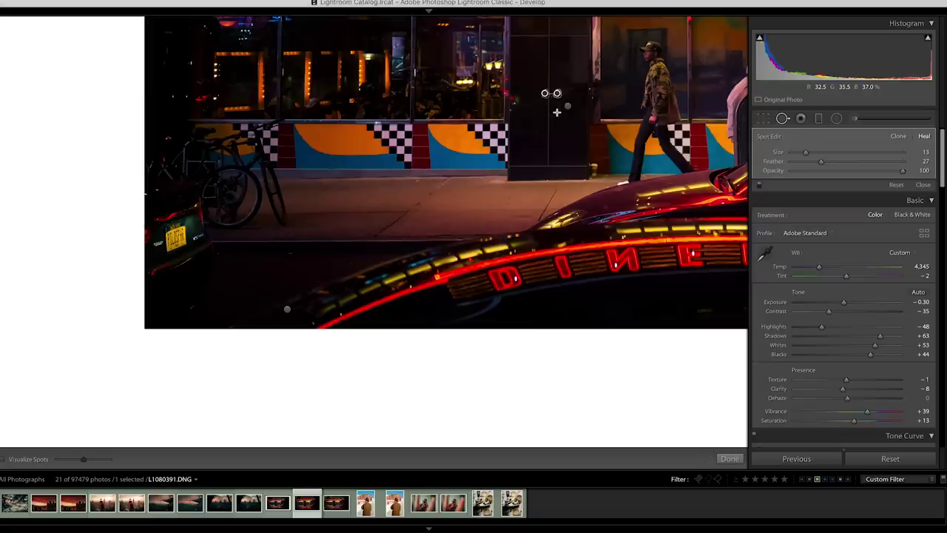
pyautogui.click(730, 458)
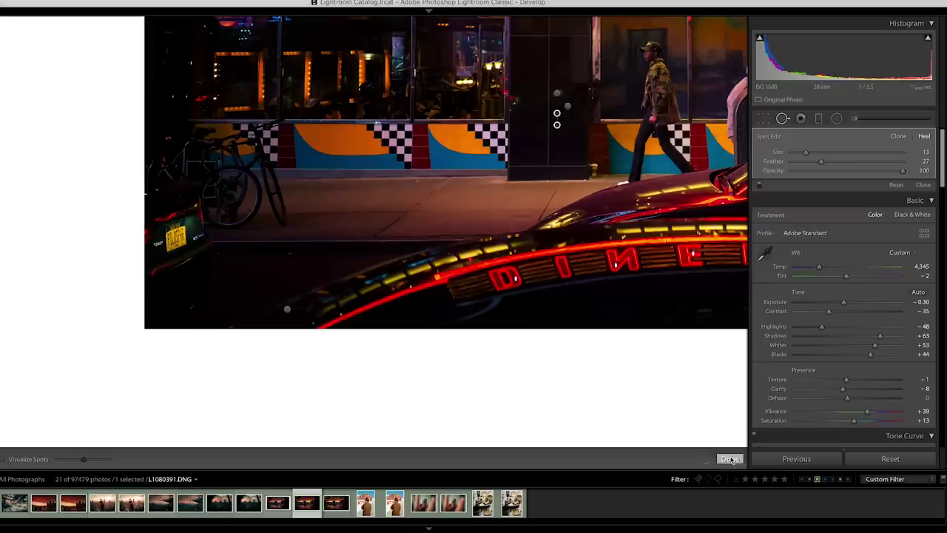
# Step: Compare the edited and unedited diner photos, then open the street-corner market photo
pyautogui.click(611, 300)
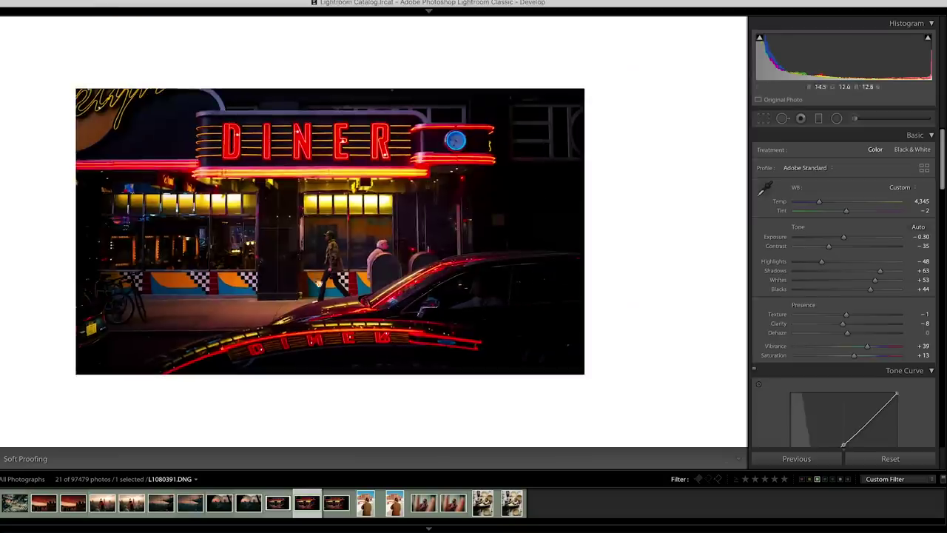
pyautogui.click(277, 510)
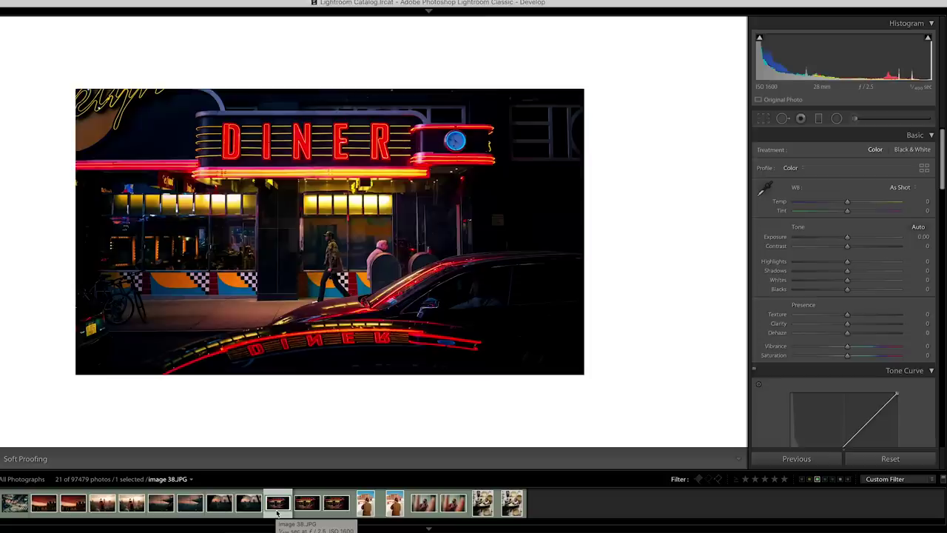
pyautogui.click(302, 510)
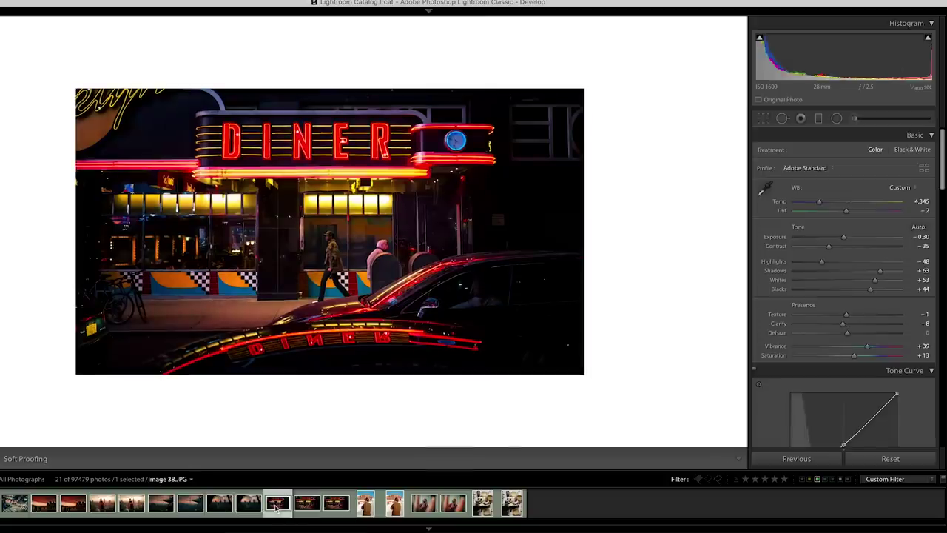
pyautogui.click(279, 508)
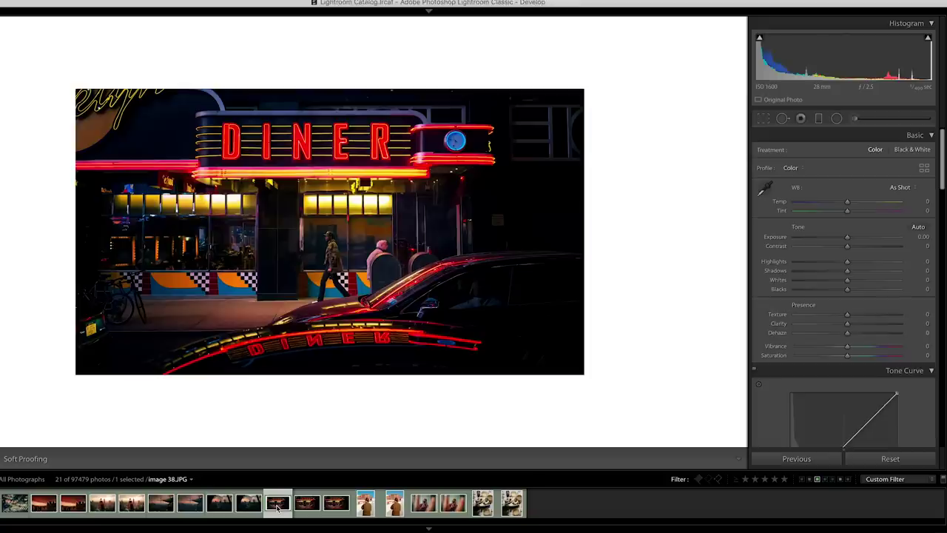
pyautogui.click(302, 511)
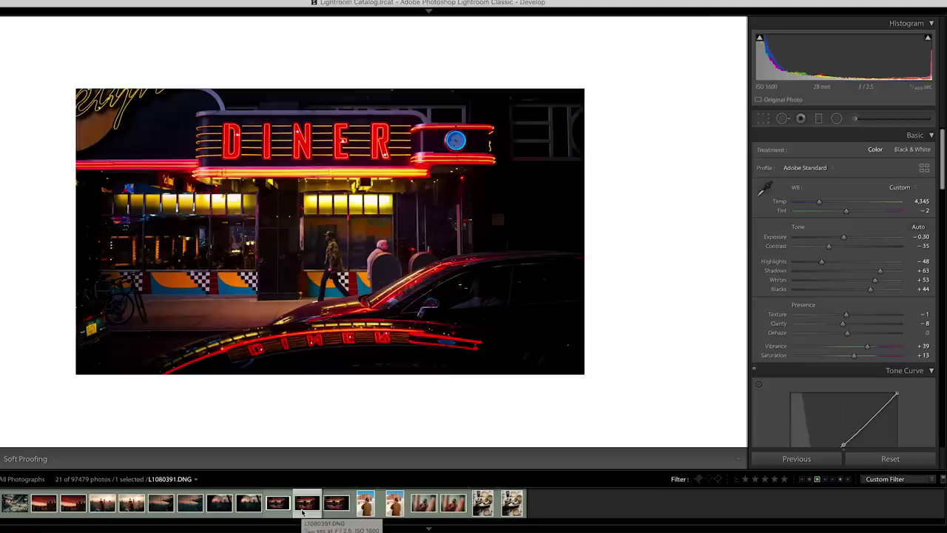
pyautogui.click(278, 503)
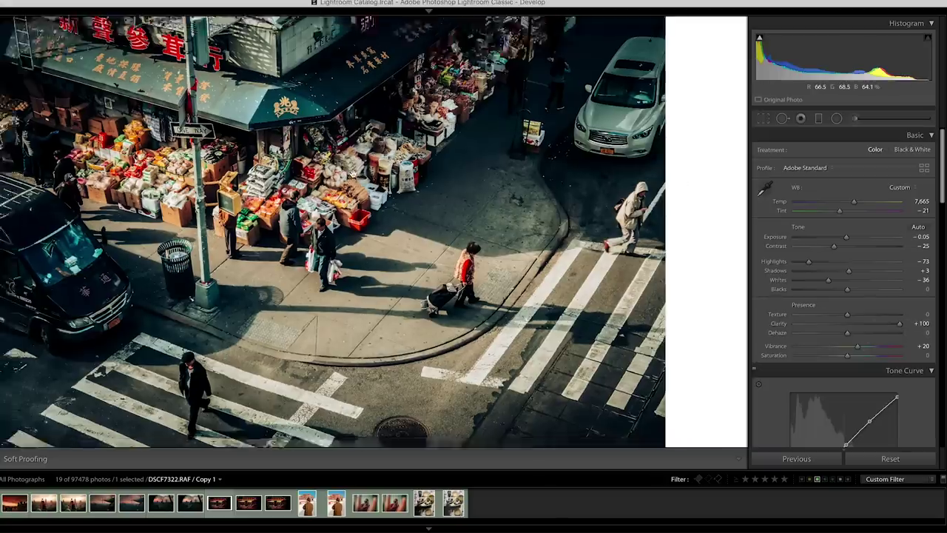
pyautogui.click(354, 172)
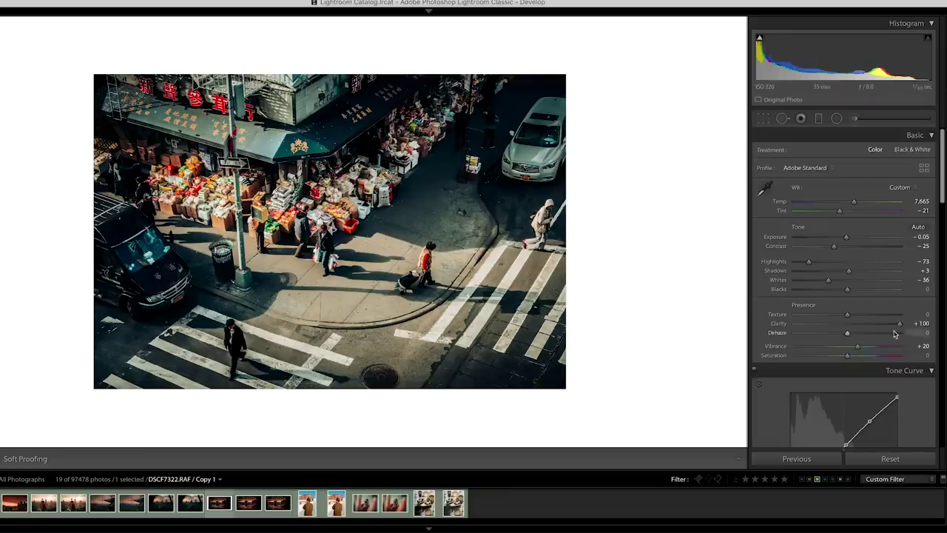
pyautogui.moveTo(900, 324)
pyautogui.mouseDown()
pyautogui.moveTo(833, 328)
pyautogui.moveTo(900, 323)
pyautogui.mouseUp()
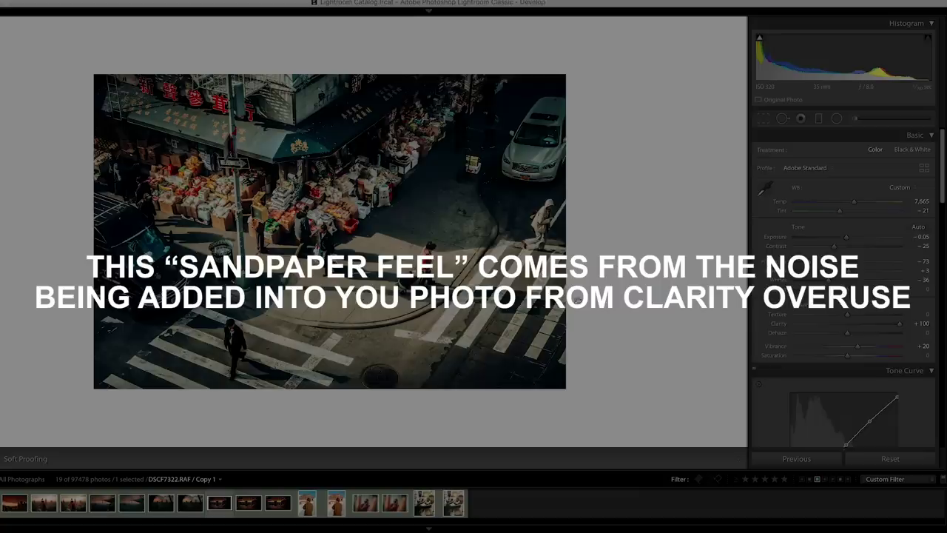
pyautogui.press('z')
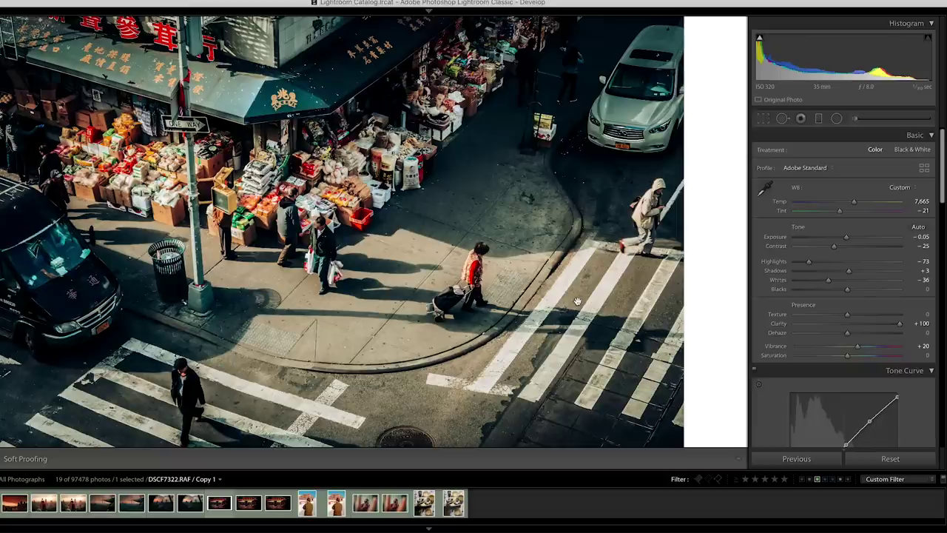
pyautogui.click(123, 383)
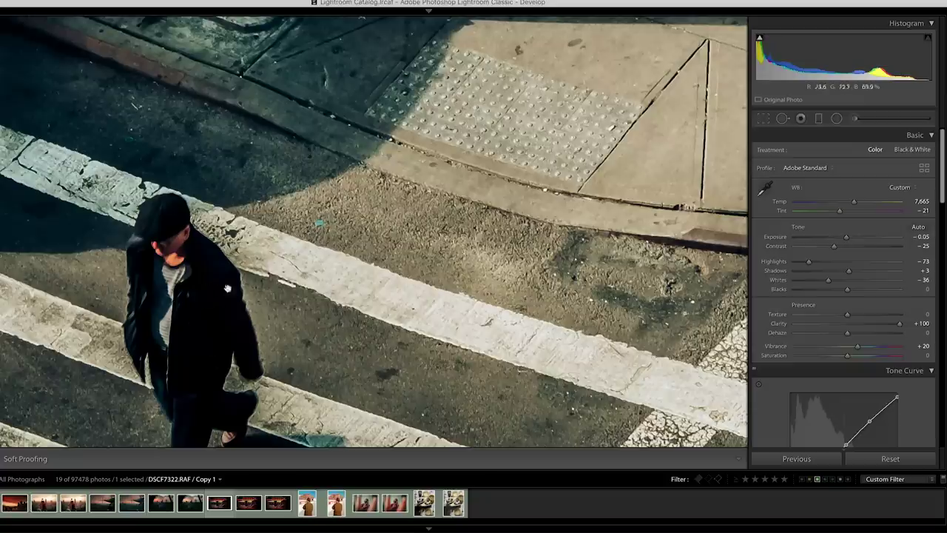
# Step: Compare the street copy with the original, test Clarity +41, revert to +15, then open the Coke photo
pyautogui.press('z')
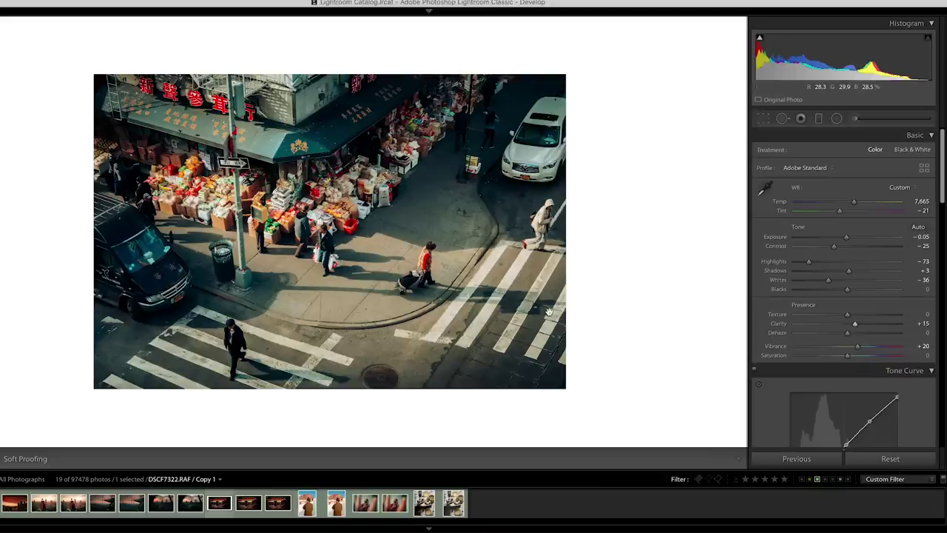
pyautogui.press('Left')
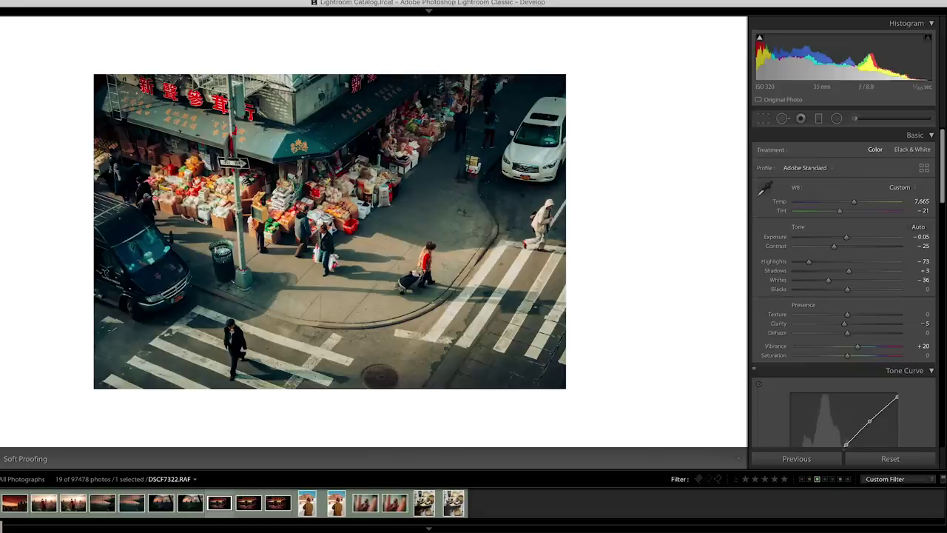
pyautogui.hotkey('ctrl', "'")
pyautogui.hotkey('ctrl', 'shift', 'v')
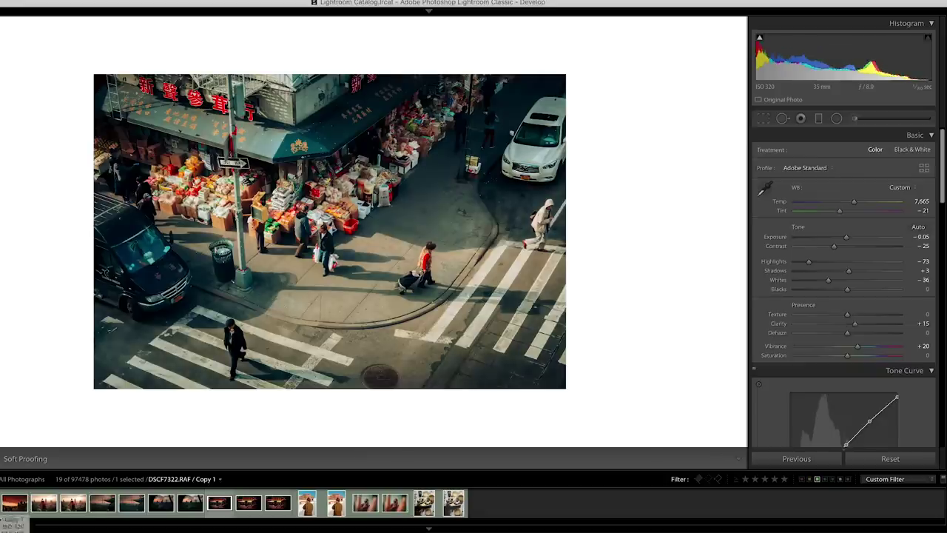
pyautogui.click(869, 326)
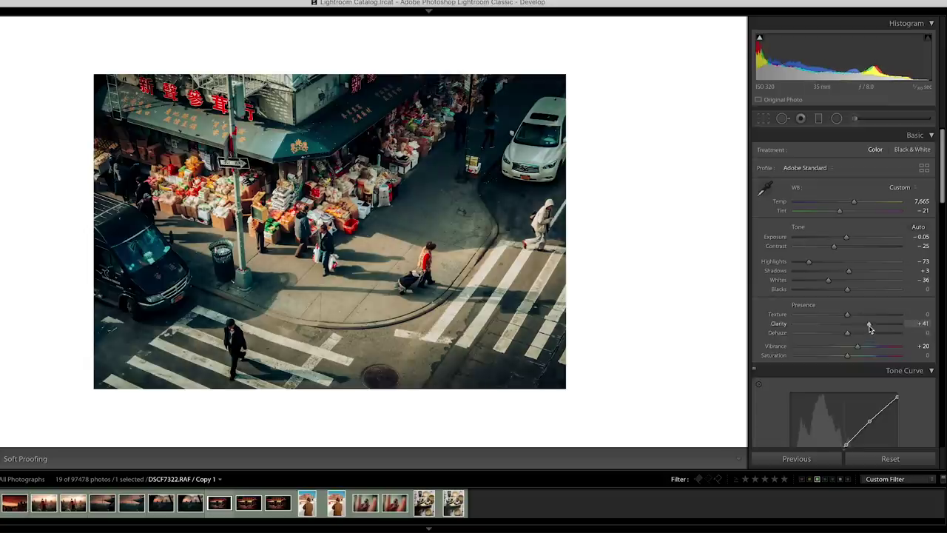
pyautogui.hotkey('ctrl', 'z')
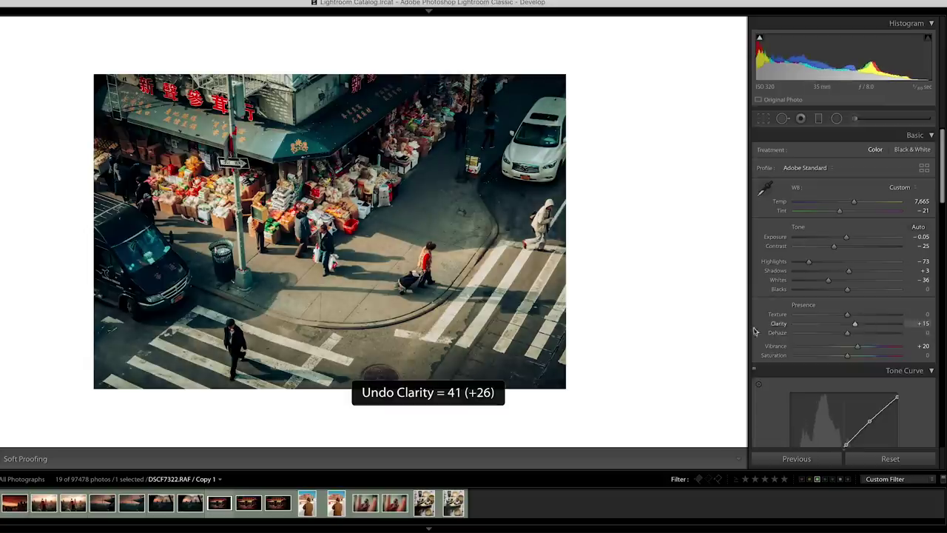
pyautogui.click(72, 503)
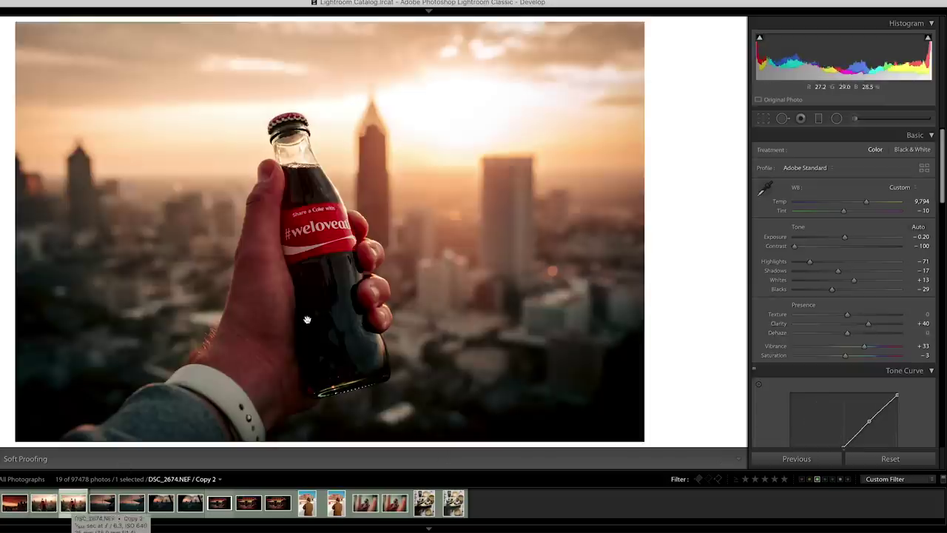
# Step: Test Clarity +100 on the Coke bottle photo, then revert it to +40
pyautogui.click(370, 295)
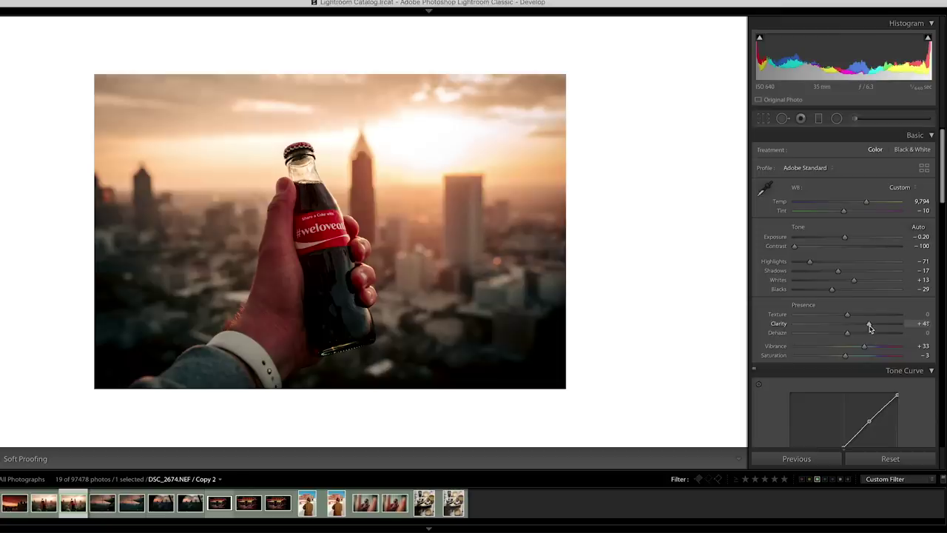
pyautogui.moveTo(869, 328); pyautogui.dragTo(918, 326)
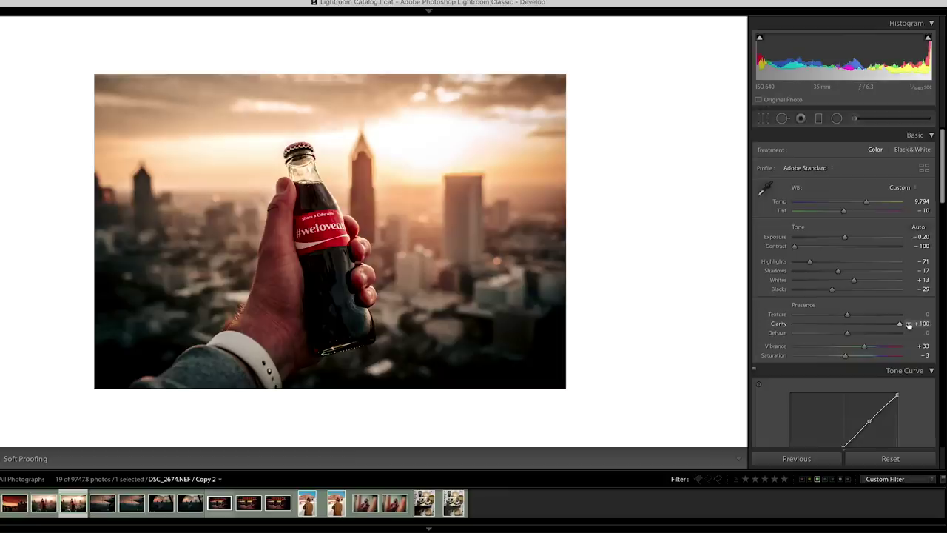
pyautogui.hotkey('ctrl', 'z')
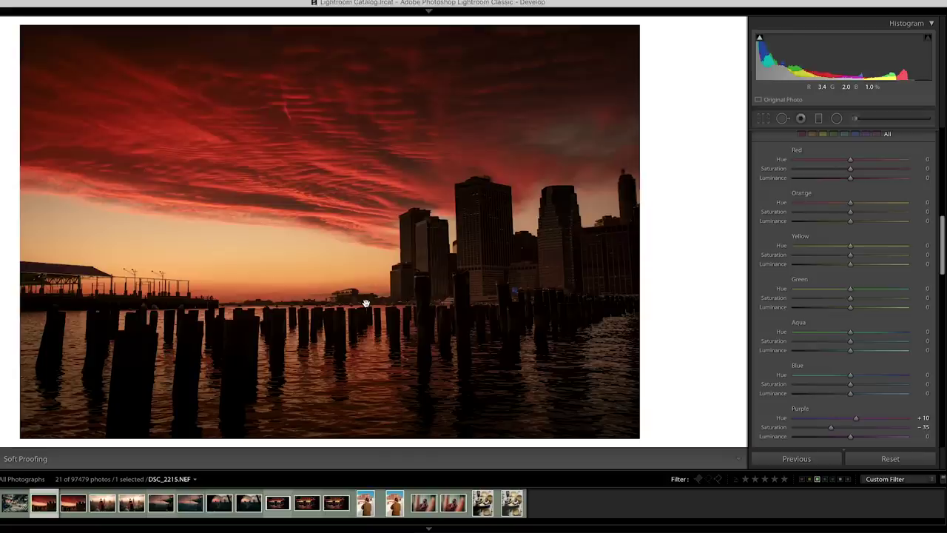
# Step: Try fully draining the pier sunset's yellows, reset, and settle Yellow Saturation at -36
pyautogui.moveTo(850, 255); pyautogui.dragTo(782, 254)
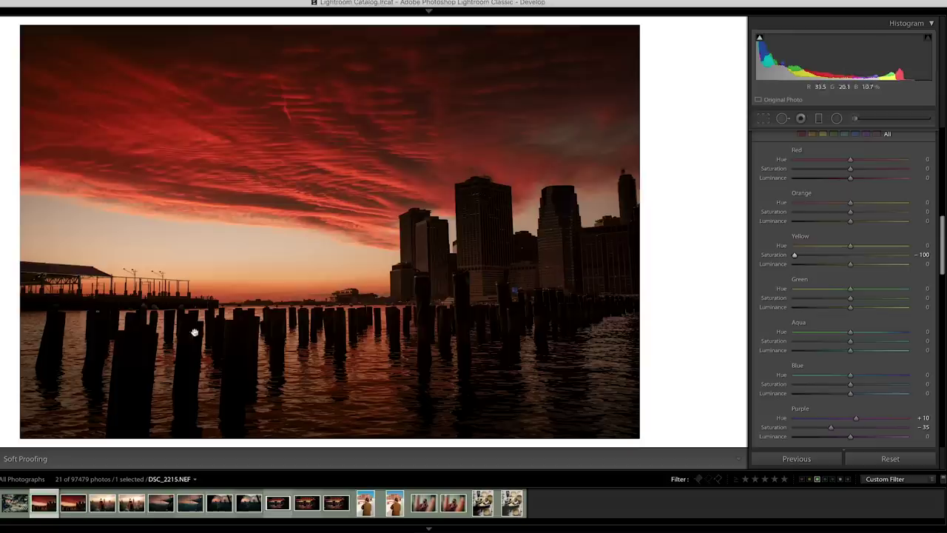
pyautogui.click(813, 256)
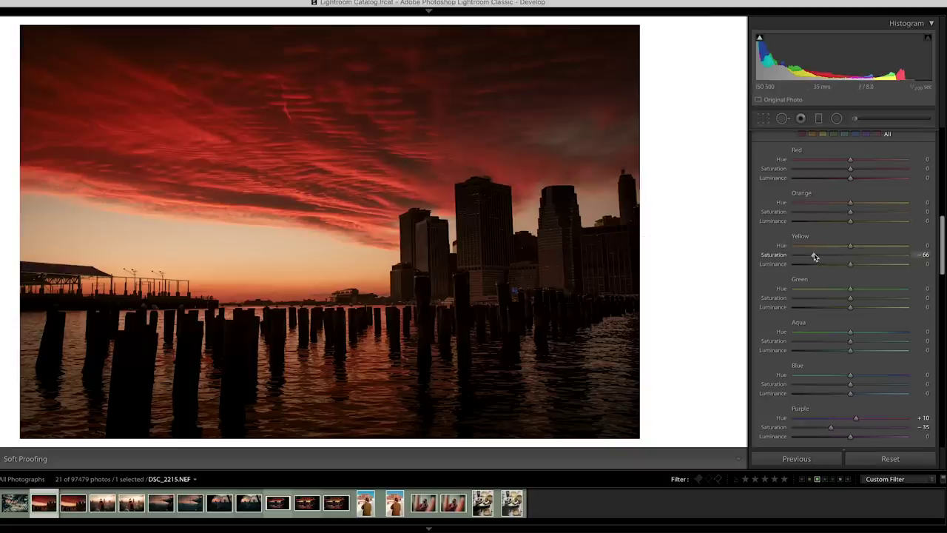
pyautogui.moveTo(814, 256); pyautogui.dragTo(673, 254)
pyautogui.doubleClick(793, 256)
pyautogui.click(831, 256)
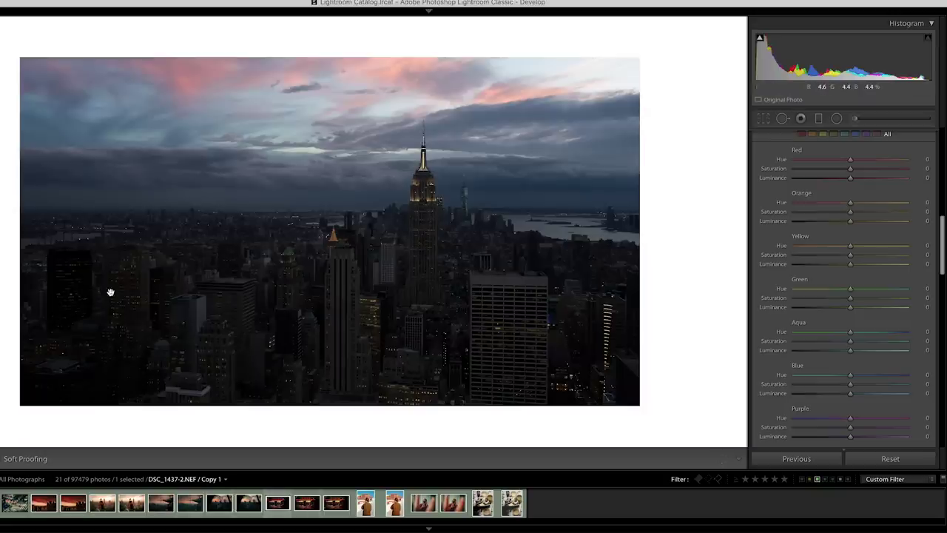
# Step: Paste the copied develop settings onto the Empire State skyline photo and view it whole
pyautogui.rightClick(295, 212)
pyautogui.moveTo(334, 217)
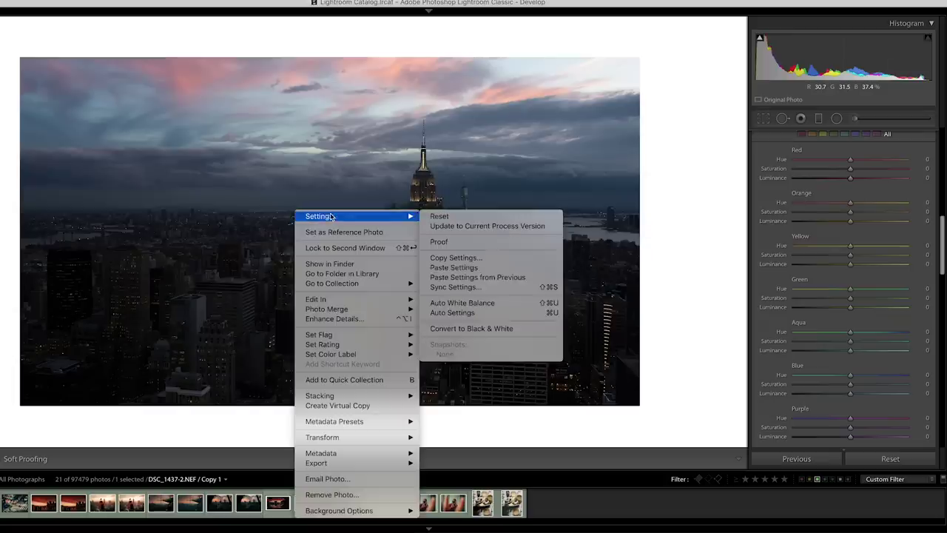
pyautogui.click(474, 267)
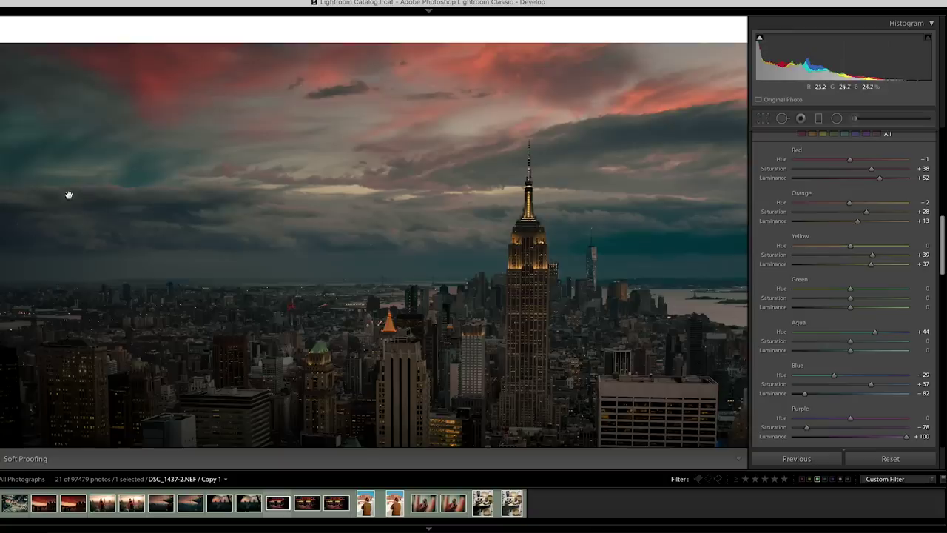
pyautogui.click(324, 231)
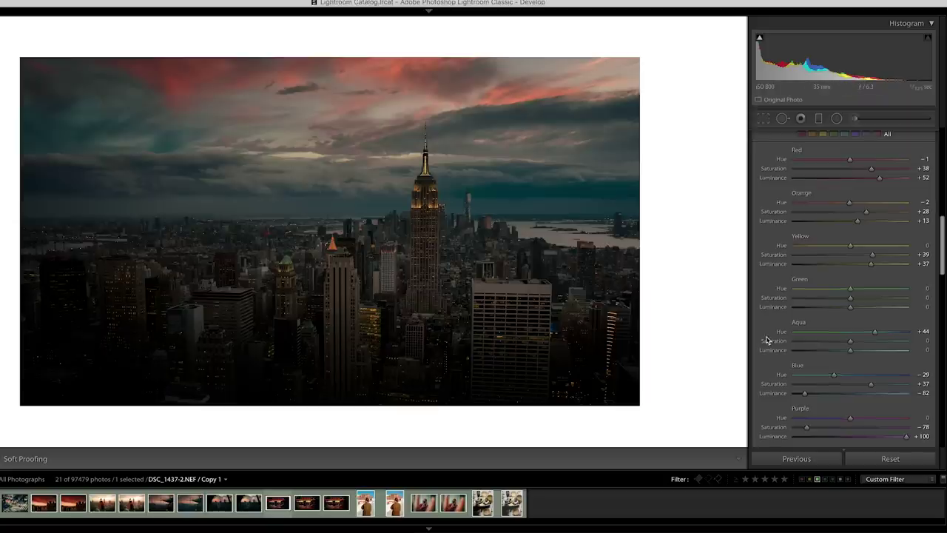
pyautogui.scroll(-1, 842, 366)
pyautogui.scroll(-3, 841, 366)
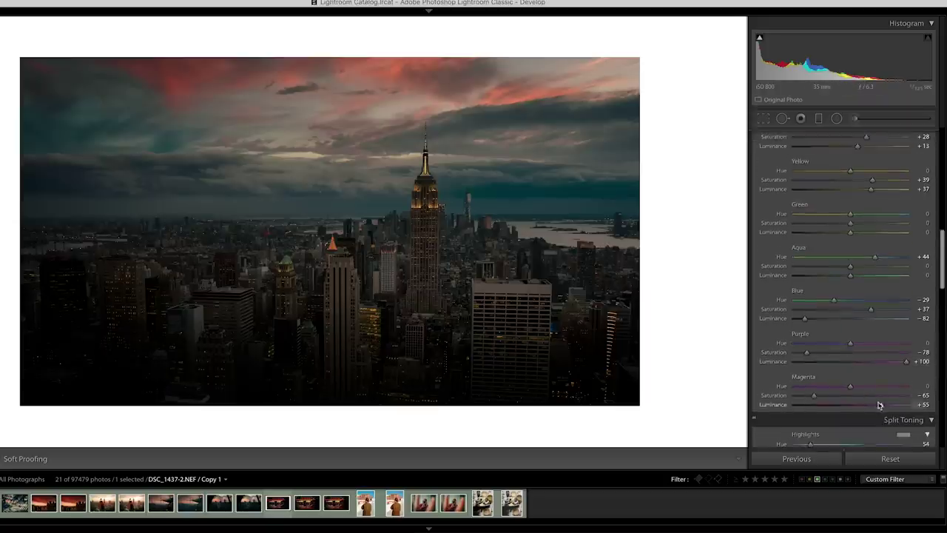
pyautogui.scroll(1, 879, 404)
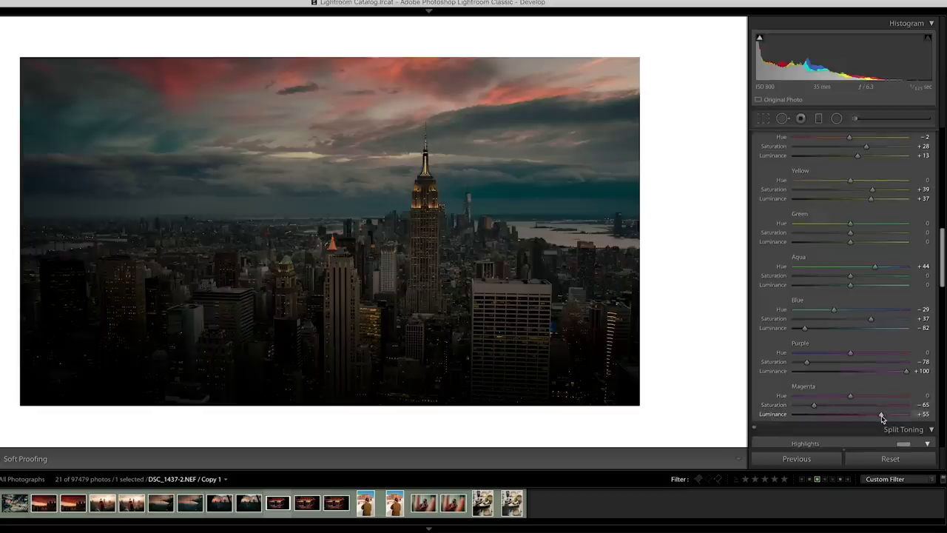
# Step: Reset Magenta, Purple and Blue luminance and Blue hue; ease Magenta and Purple saturation up
pyautogui.moveTo(882, 419); pyautogui.dragTo(875, 417)
pyautogui.doubleClick(865, 414)
pyautogui.moveTo(817, 407); pyautogui.dragTo(834, 405)
pyautogui.moveTo(807, 361); pyautogui.dragTo(827, 363)
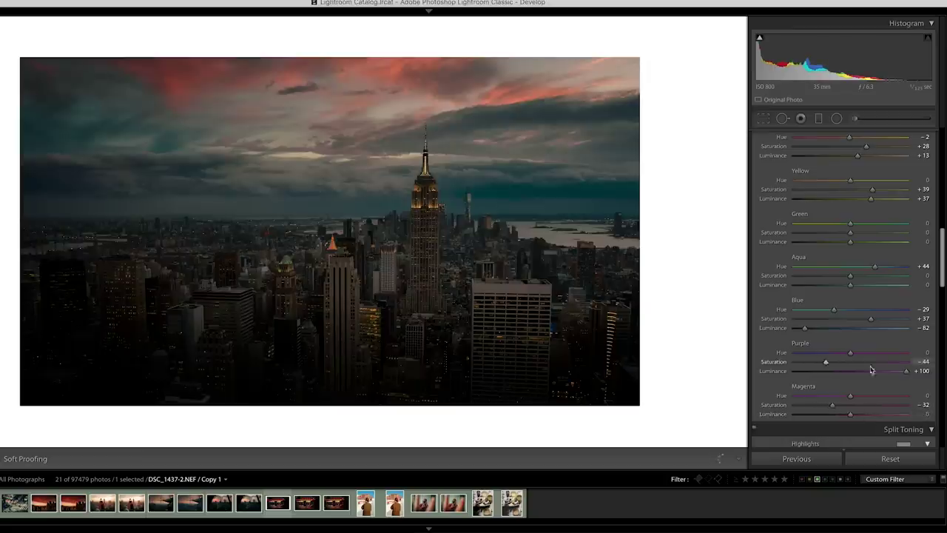
pyautogui.doubleClick(908, 370)
pyautogui.doubleClick(805, 328)
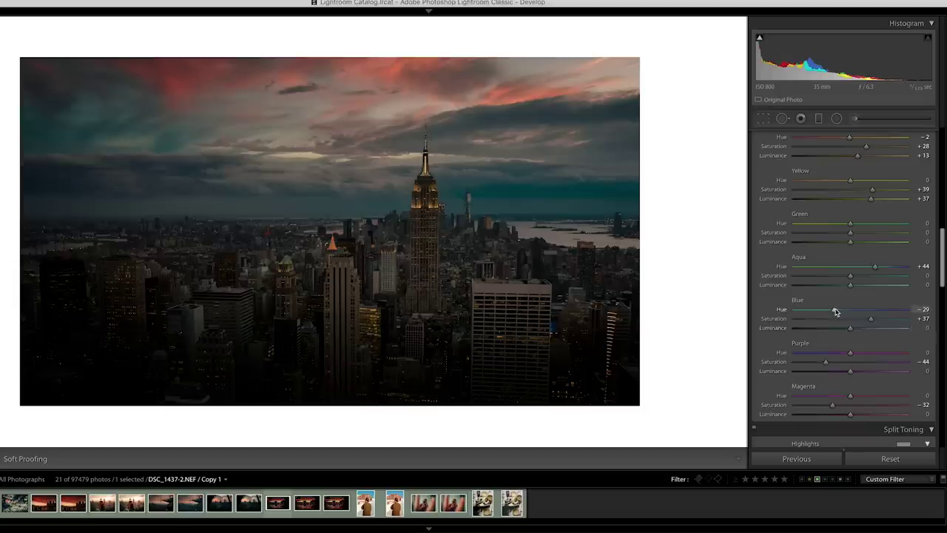
pyautogui.doubleClick(834, 311)
# Step: Lower Blue saturation, reset Aqua hue, and set Purple saturation −26, Magenta −22
pyautogui.moveTo(871, 320); pyautogui.dragTo(861, 320)
pyautogui.doubleClick(875, 267)
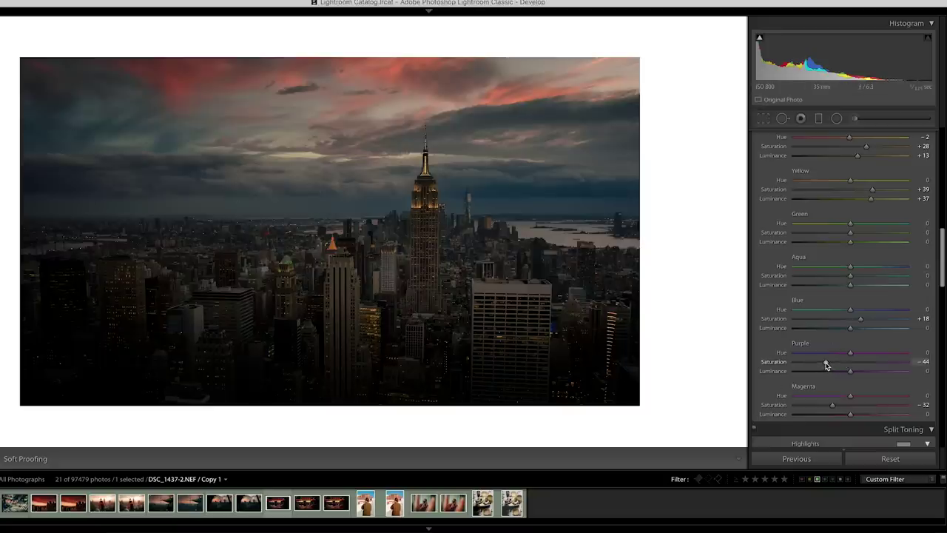
pyautogui.moveTo(826, 364); pyautogui.dragTo(836, 364)
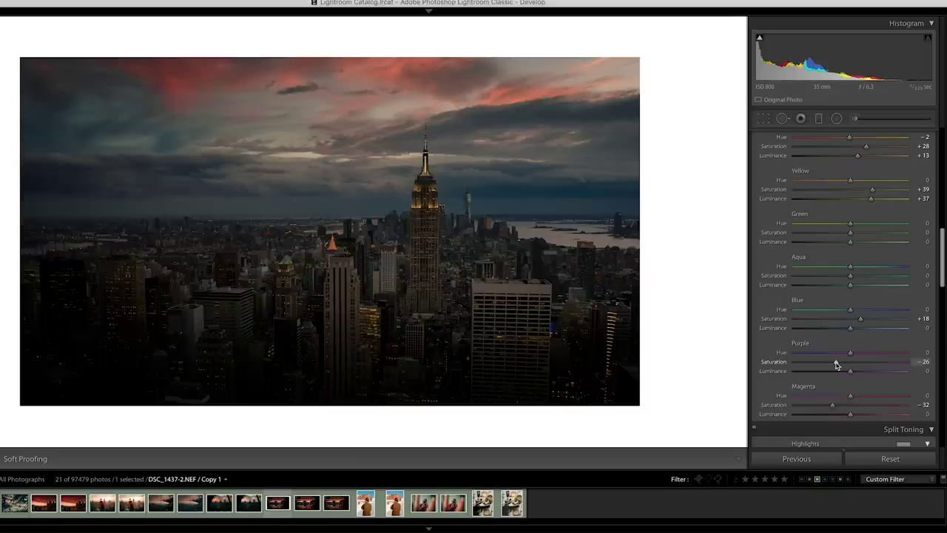
pyautogui.moveTo(832, 405); pyautogui.dragTo(841, 409)
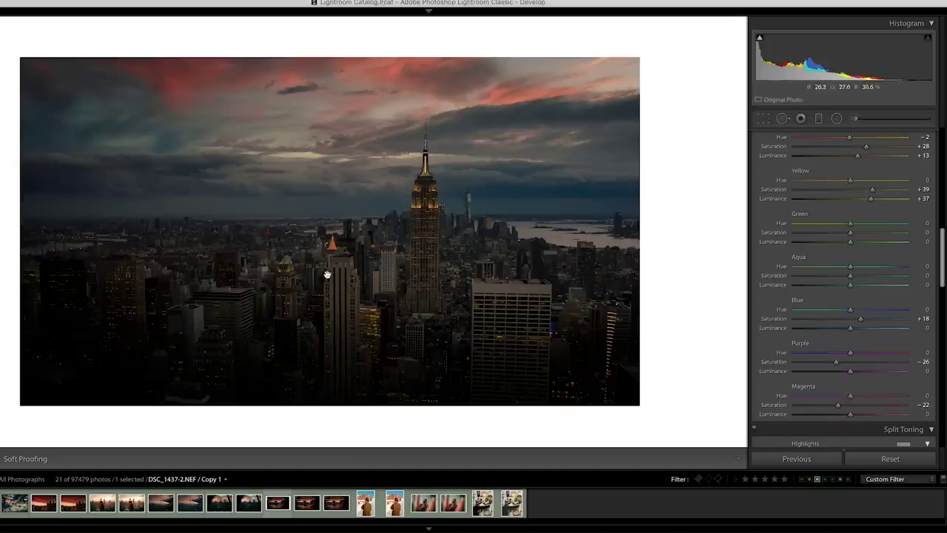
pyautogui.scroll(3, 818, 273)
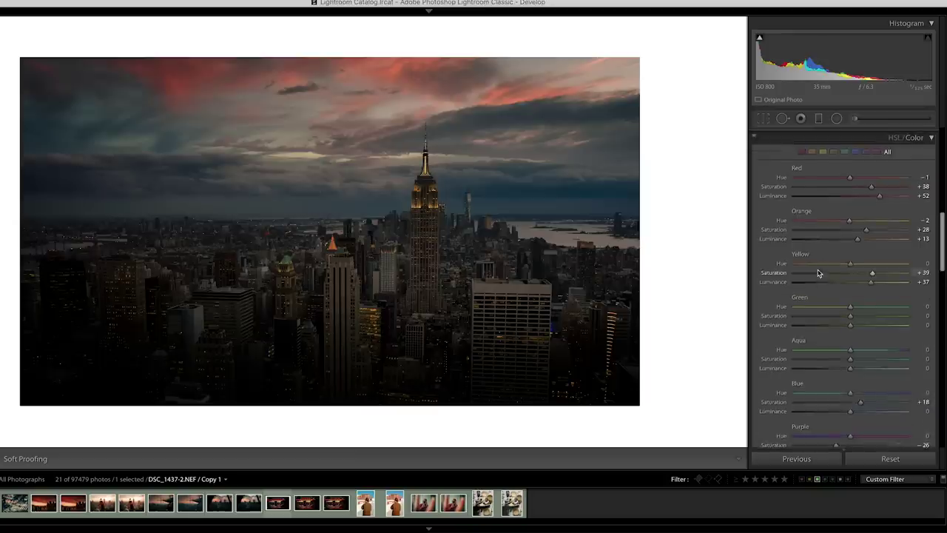
# Step: Compare the skyline with HSL off and on, then raise Orange luminance to +33
pyautogui.click(754, 138)
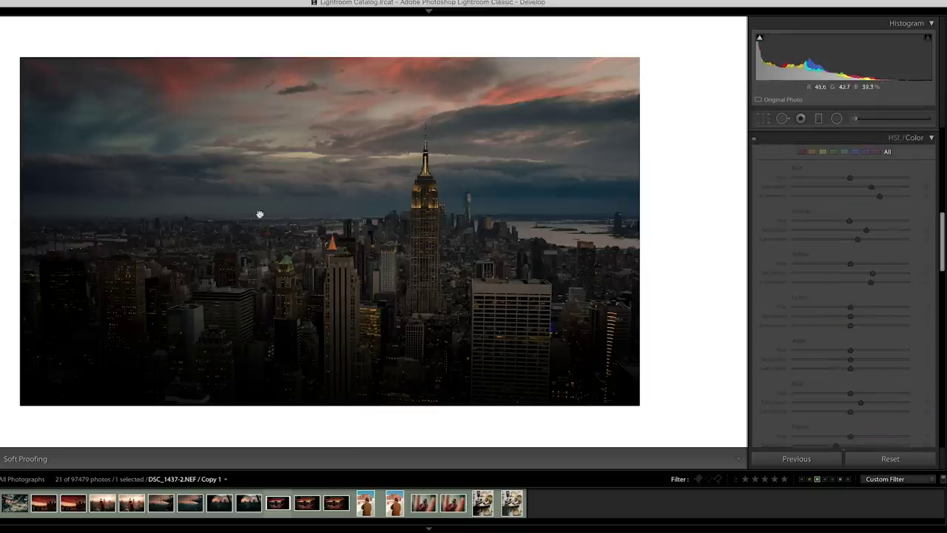
pyautogui.click(755, 139)
pyautogui.scroll(-1, 829, 229)
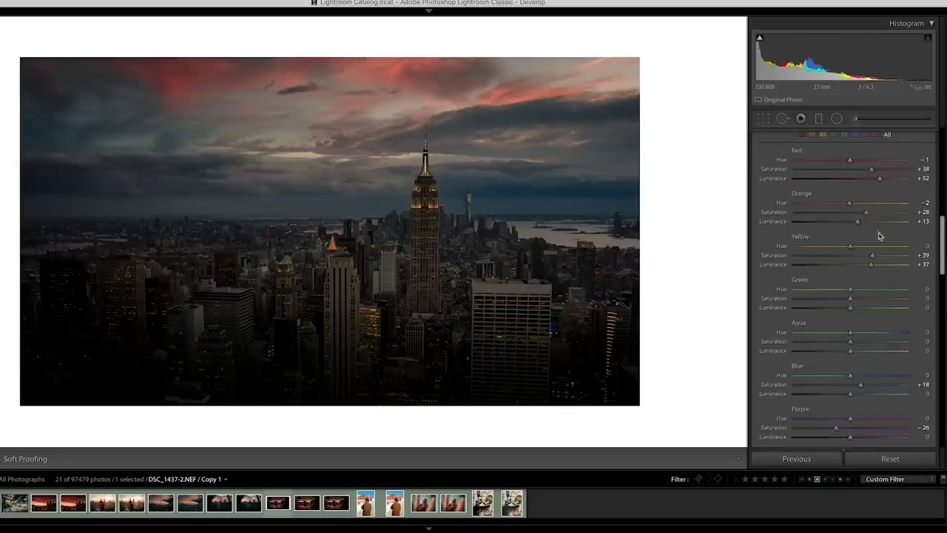
pyautogui.click(870, 221)
# Step: Test Purple saturation near −76, reset it to 0, and move to the Chinatown photo
pyautogui.scroll(-3, 859, 250)
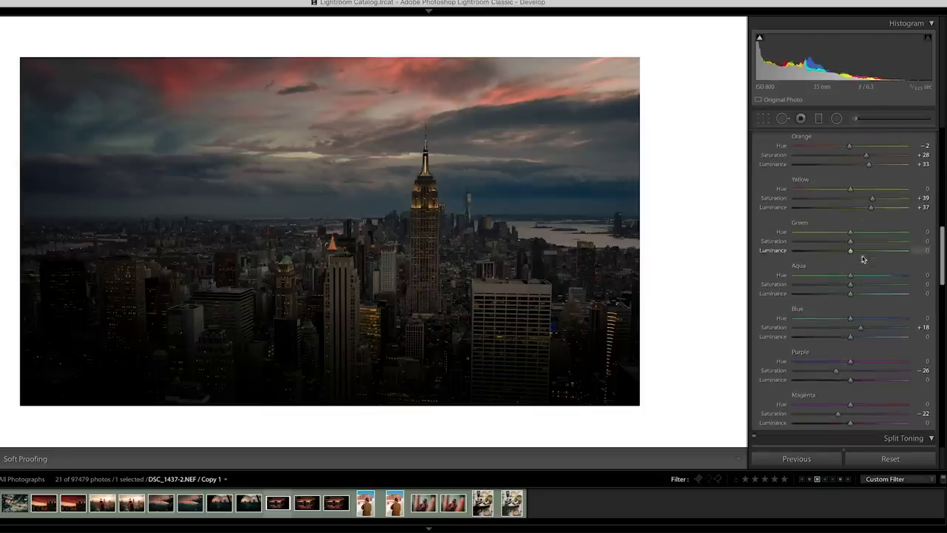
pyautogui.moveTo(831, 373); pyautogui.dragTo(808, 372)
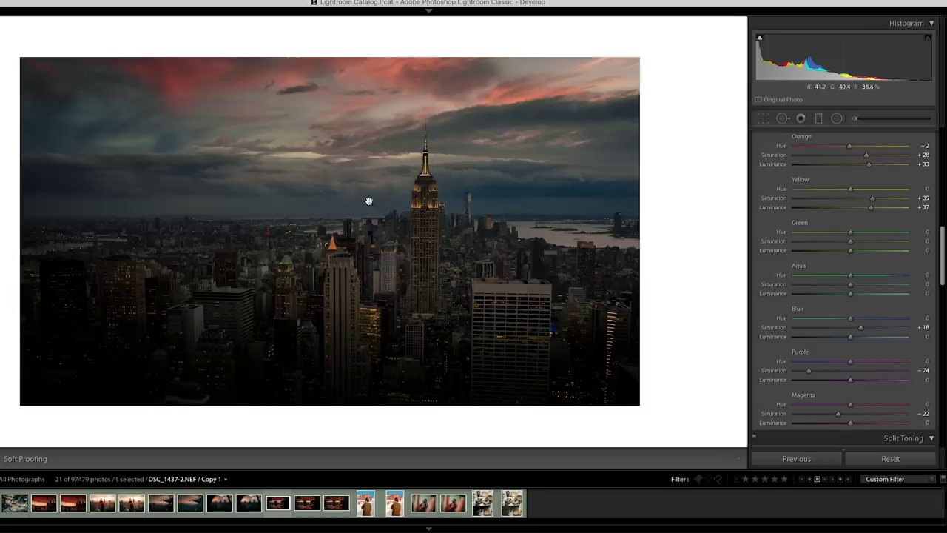
pyautogui.doubleClick(809, 370)
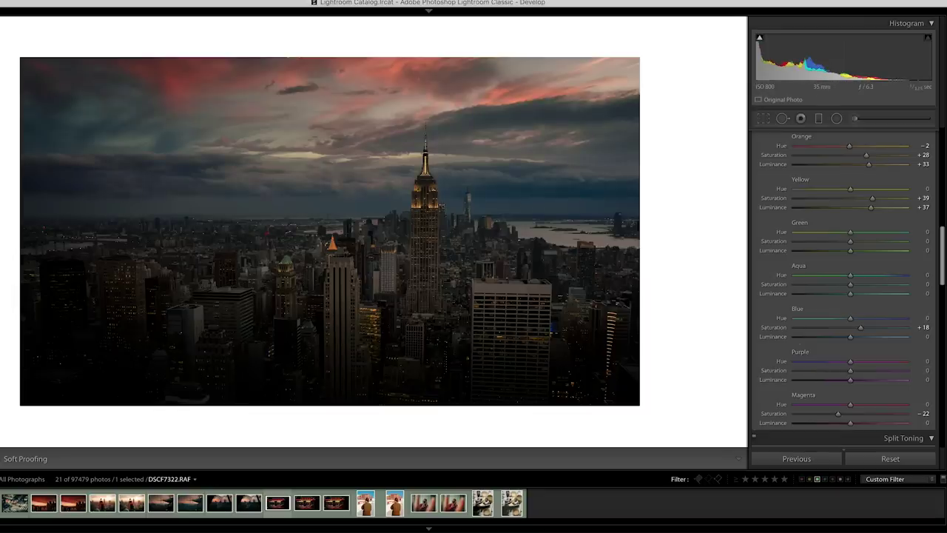
pyautogui.press('Right')
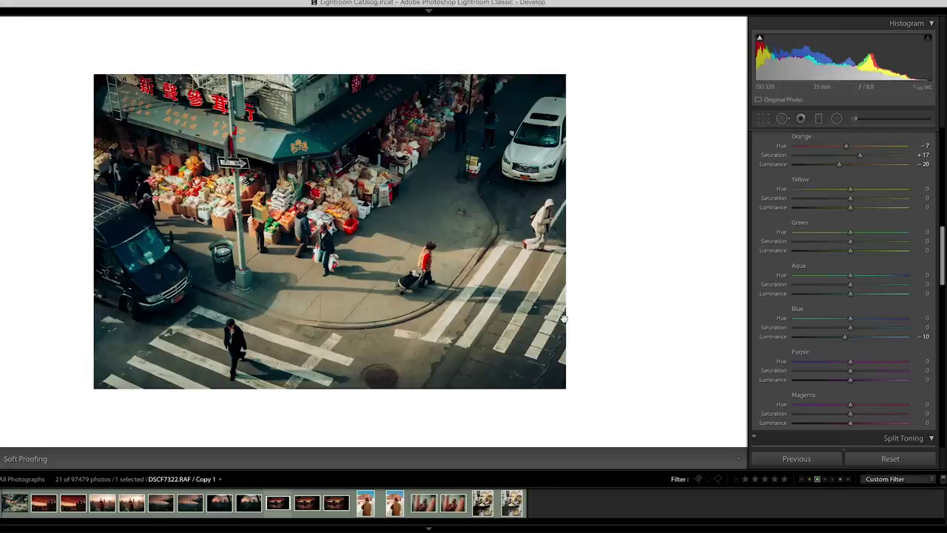
# Step: Test Yellow saturation at −100 on the Chinatown photo, then reset it to 0
pyautogui.moveTo(850, 198); pyautogui.dragTo(781, 202)
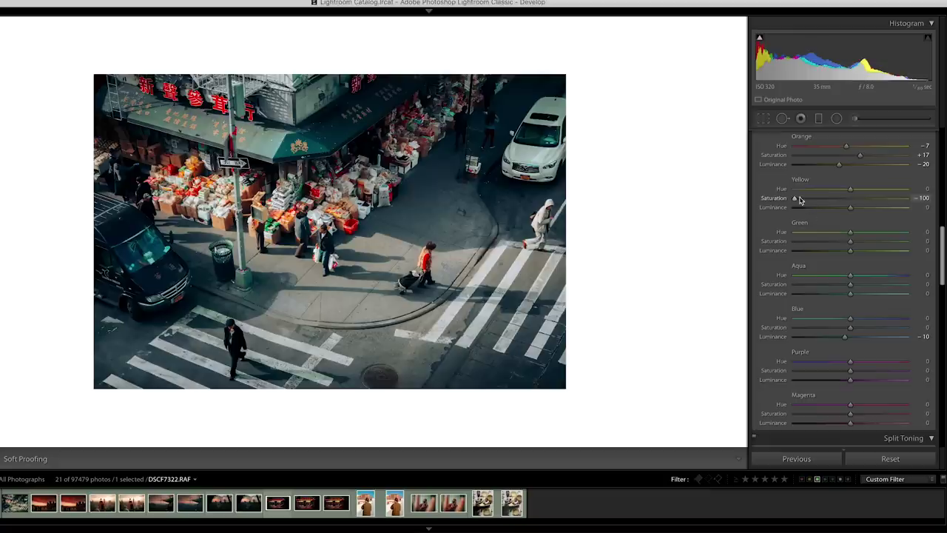
pyautogui.doubleClick(796, 199)
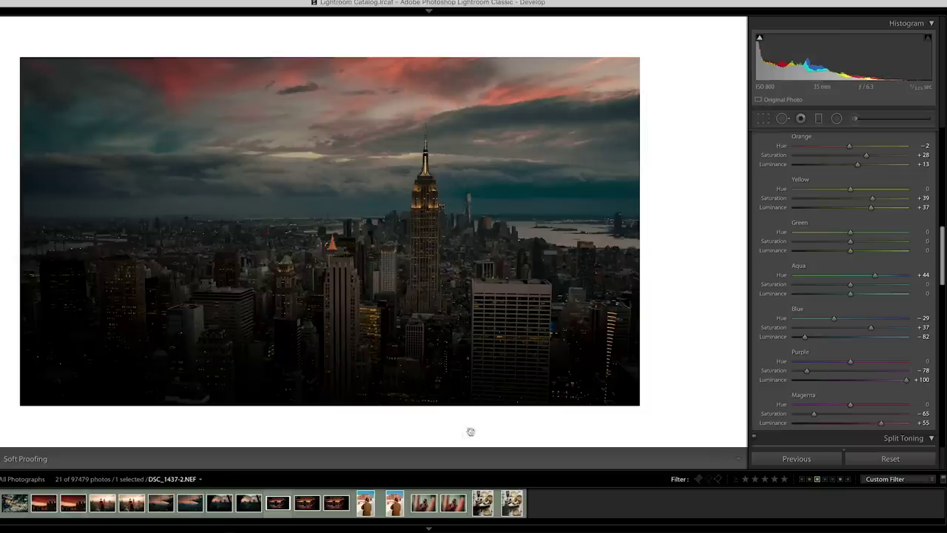
# Step: Open the Atlanta skyline photo and compare it with HSL adjustments off and on
pyautogui.click(248, 503)
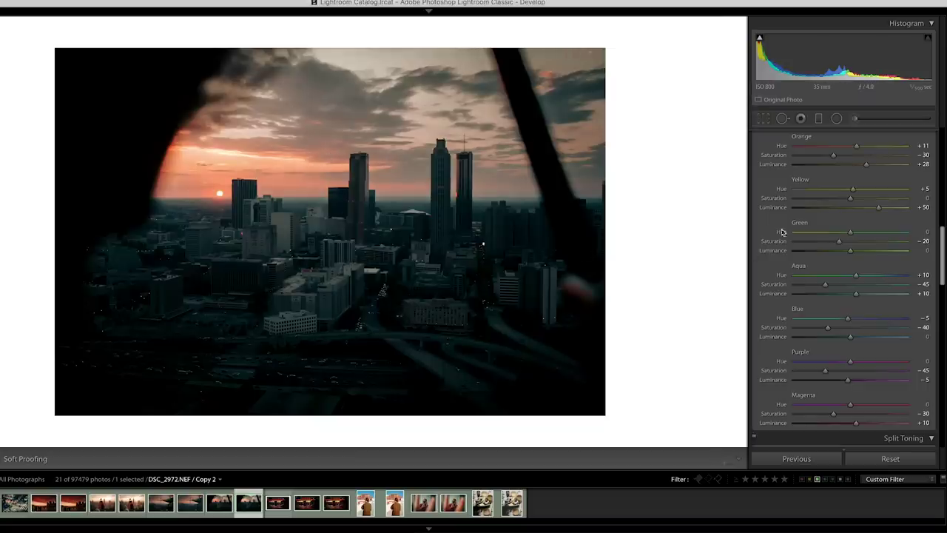
pyautogui.scroll(1, 838, 177)
pyautogui.scroll(2, 838, 177)
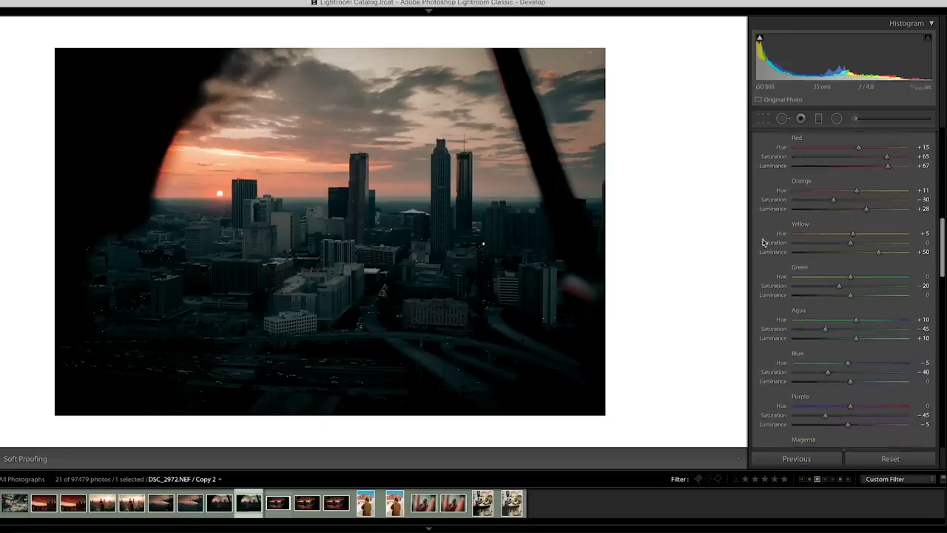
pyautogui.scroll(2, 770, 222)
pyautogui.scroll(1, 797, 170)
pyautogui.click(755, 162)
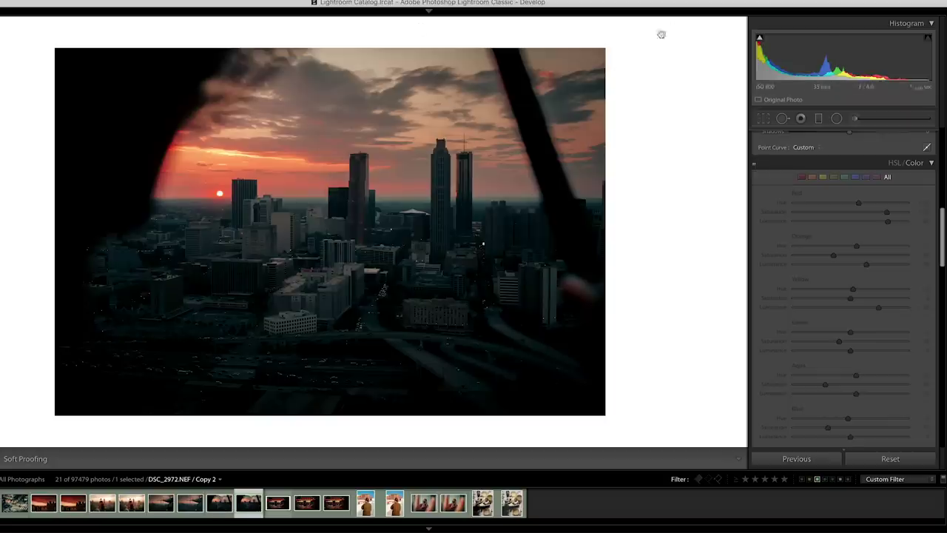
pyautogui.click(755, 163)
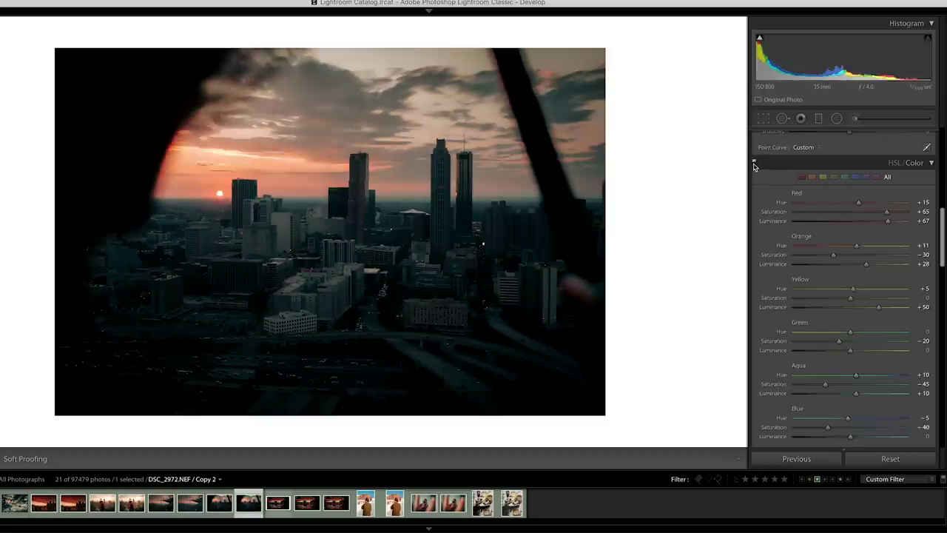
pyautogui.scroll(-3, 787, 318)
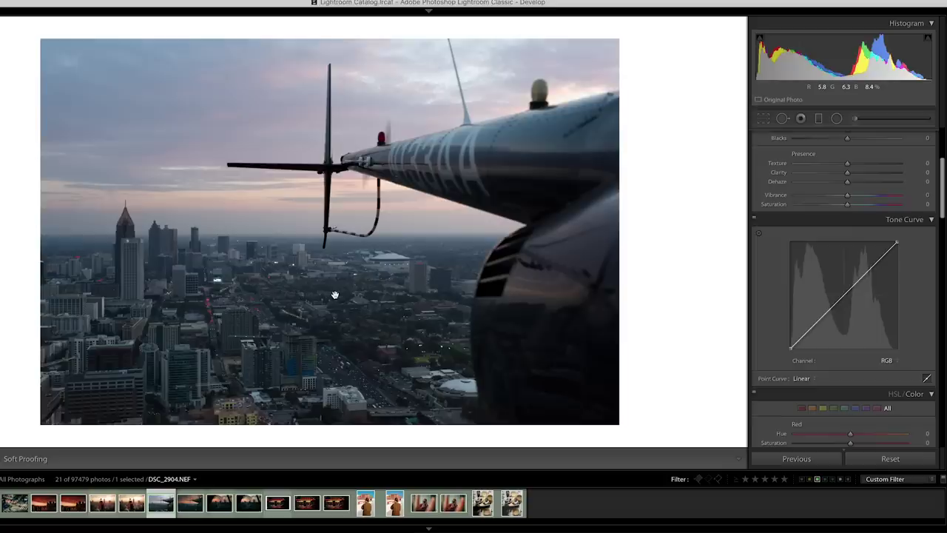
# Step: Paste the copied develop settings (Vibrance +44, Blacks −34, custom tone curve) onto the helicopter tail photo
pyautogui.rightClick(191, 238)
pyautogui.moveTo(208, 237)
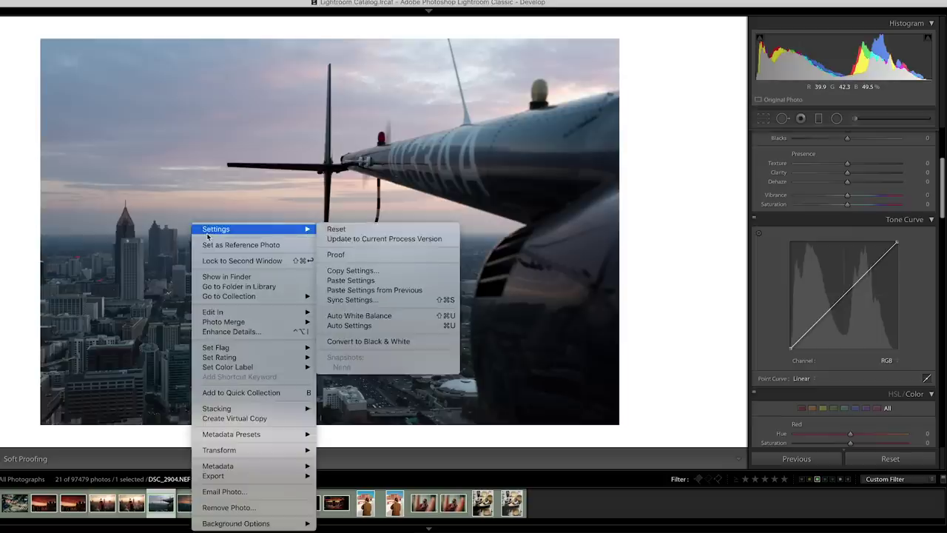
pyautogui.click(351, 281)
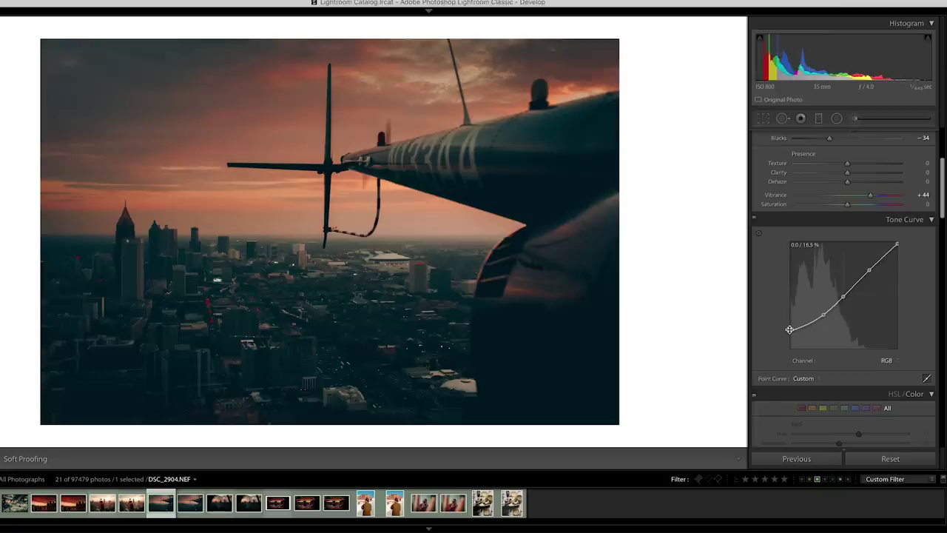
# Step: Lower the tone curve's black point to the base of the graph to remove the faded shadows
pyautogui.moveTo(789, 330); pyautogui.dragTo(779, 340)
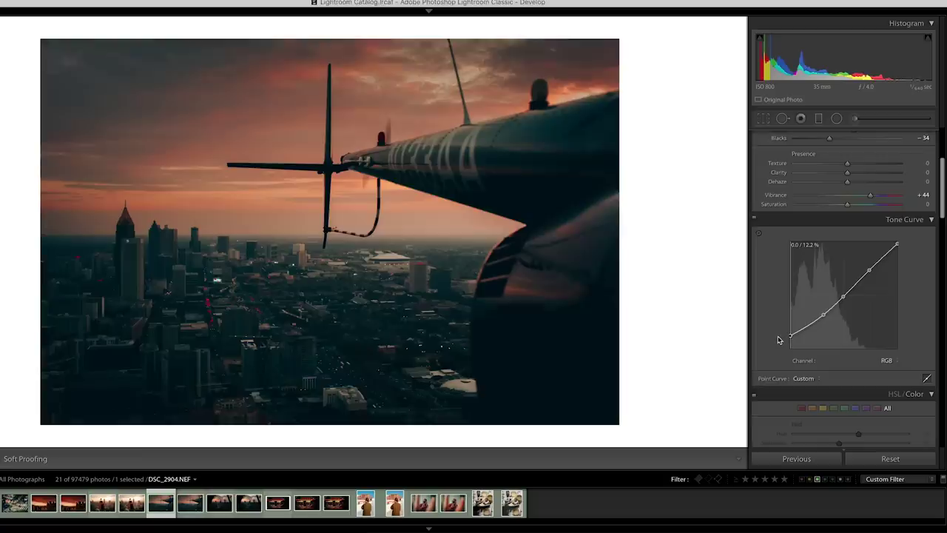
pyautogui.moveTo(778, 340); pyautogui.dragTo(754, 353)
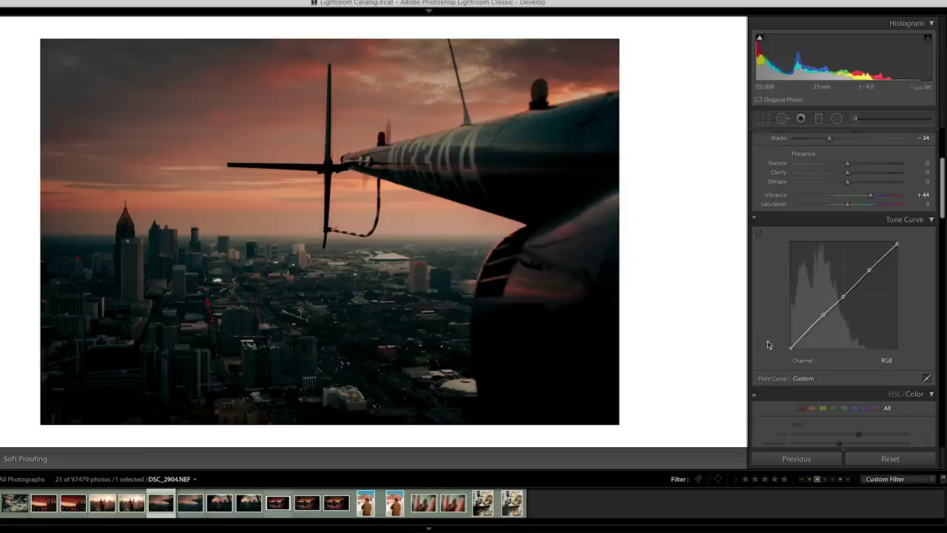
pyautogui.moveTo(791, 349); pyautogui.dragTo(705, 354)
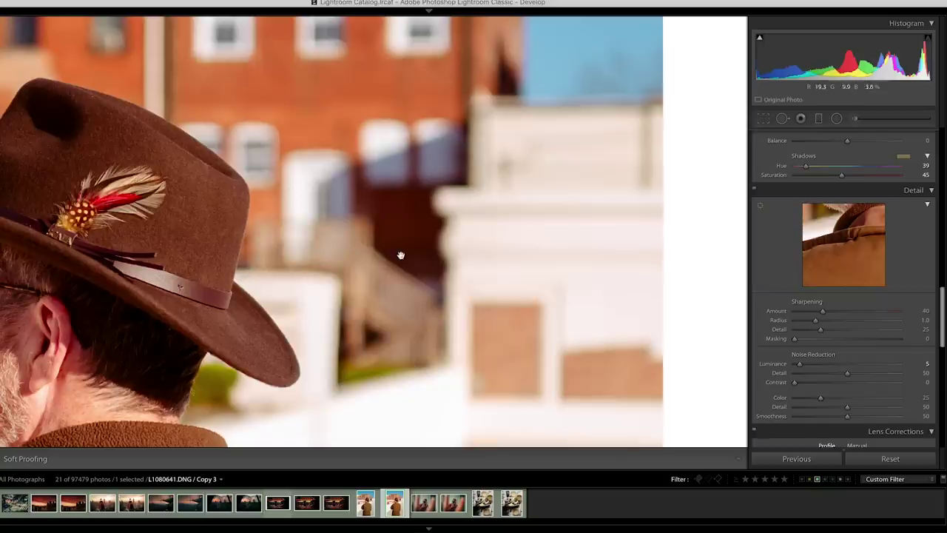
# Step: Inspect the hat's sharpening at 1:1, then fit the whole portrait with the mask preview ready
pyautogui.moveTo(404, 244); pyautogui.dragTo(400, 255)
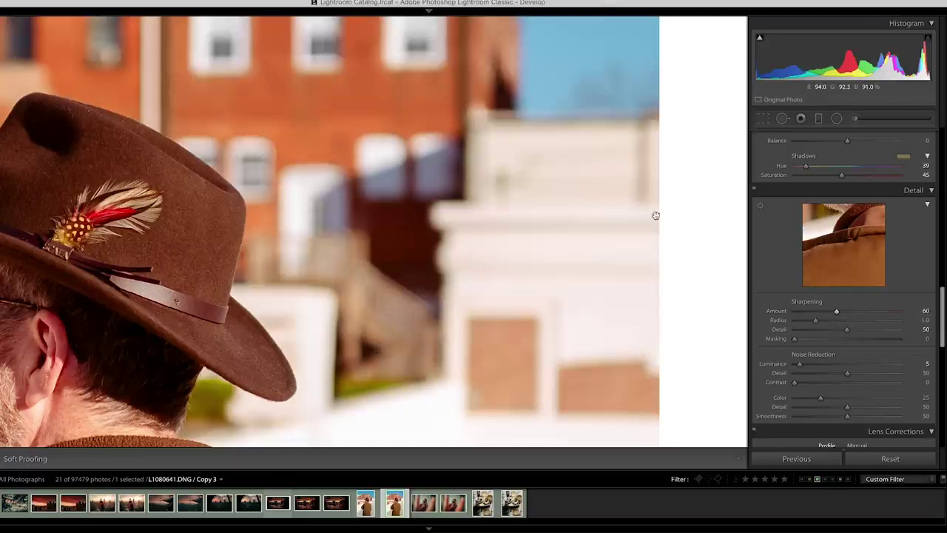
pyautogui.click(547, 237)
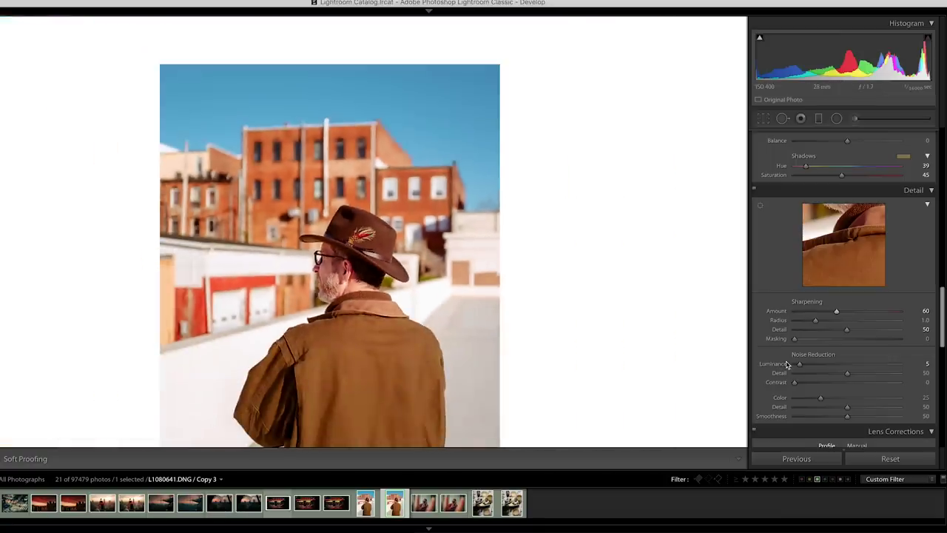
pyautogui.press('alt')
# Step: Raise sharpening Masking to 80 using the Alt mask preview, then zoom in on the hat
pyautogui.moveTo(795, 340); pyautogui.dragTo(876, 351)
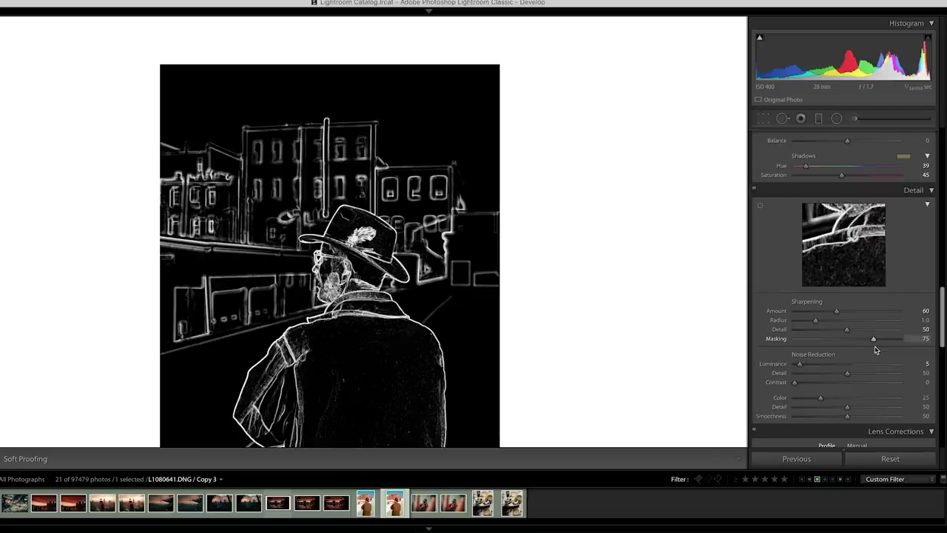
pyautogui.moveTo(875, 349); pyautogui.dragTo(879, 350)
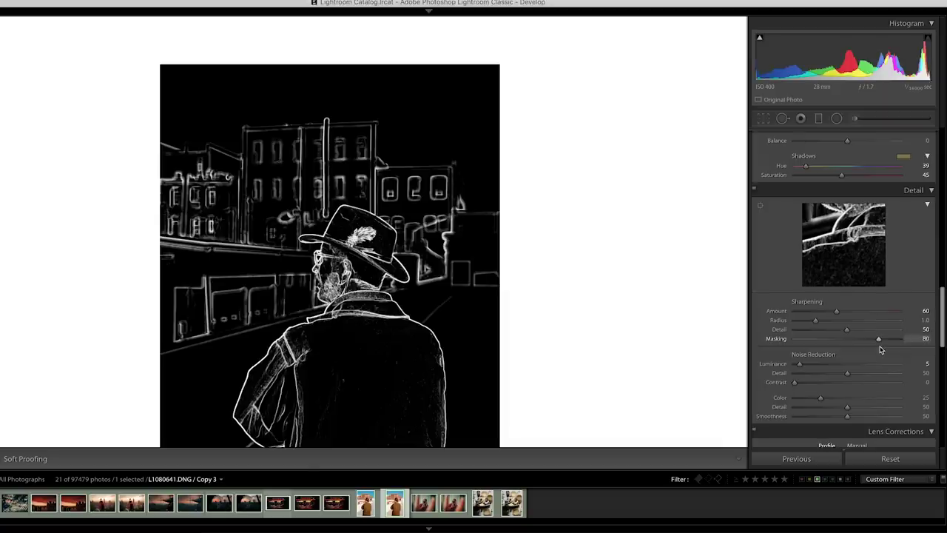
pyautogui.moveTo(880, 349); pyautogui.dragTo(880, 350)
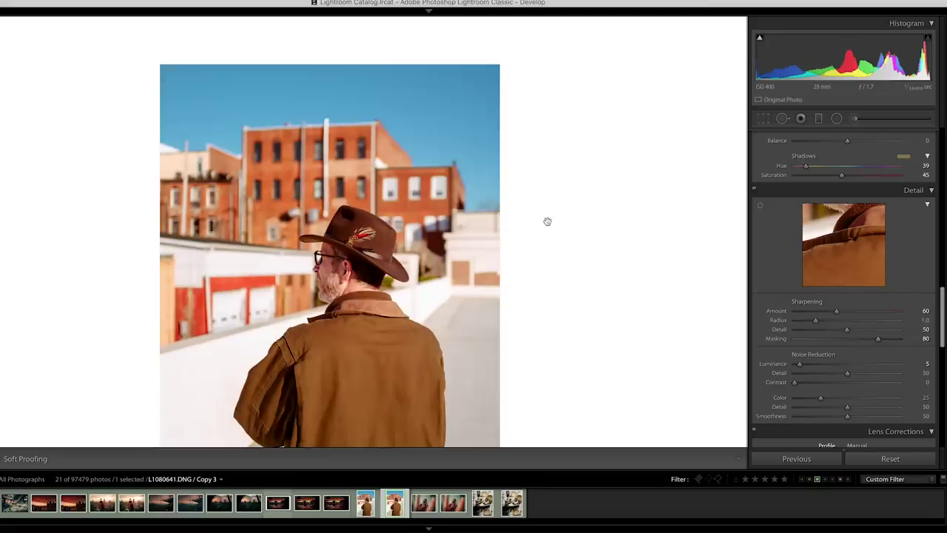
pyautogui.click(444, 200)
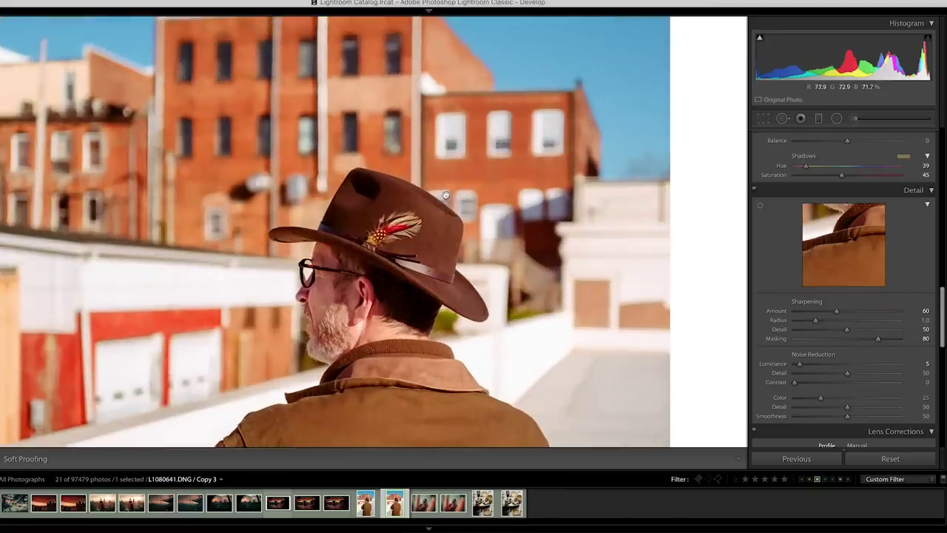